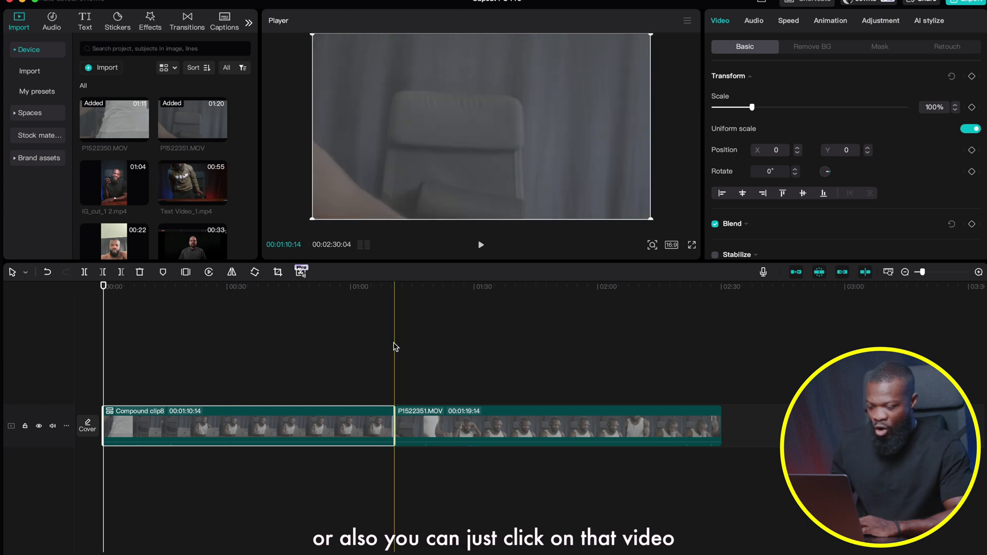
Step: Compound the P1522351.MOV clip, then merge all clips, overlays and Exciting Moments audio into Compound clip8
click(453, 421)
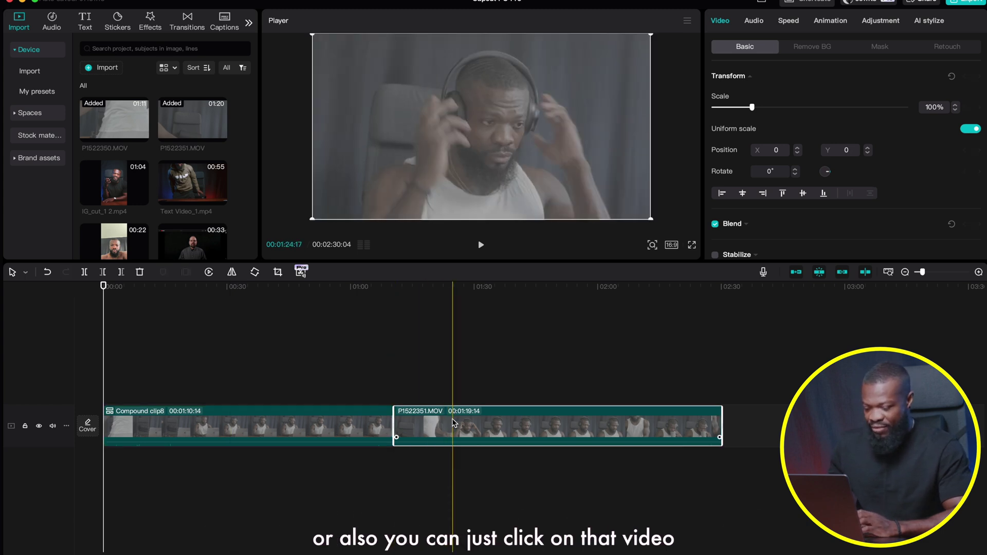
key(alt+g)
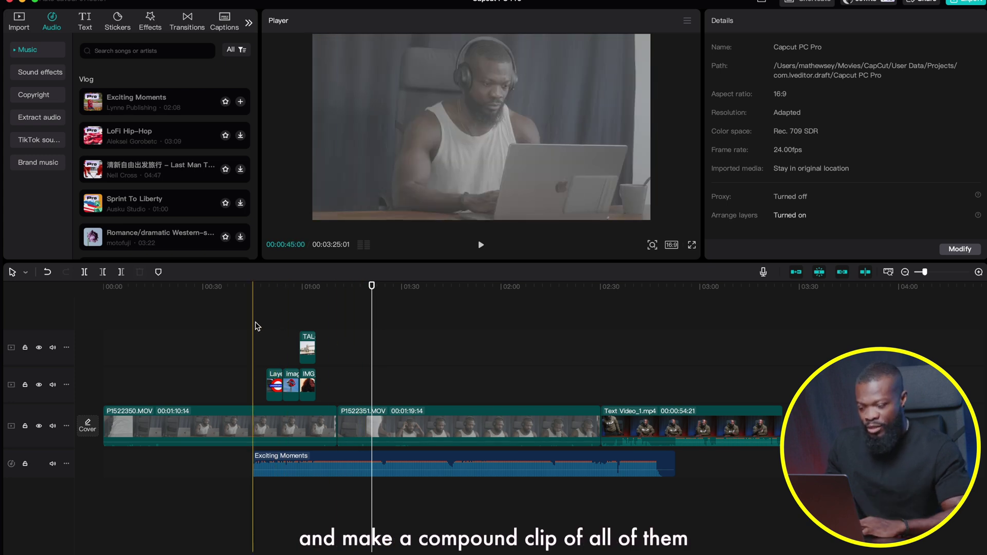
drag(255, 323, 632, 480)
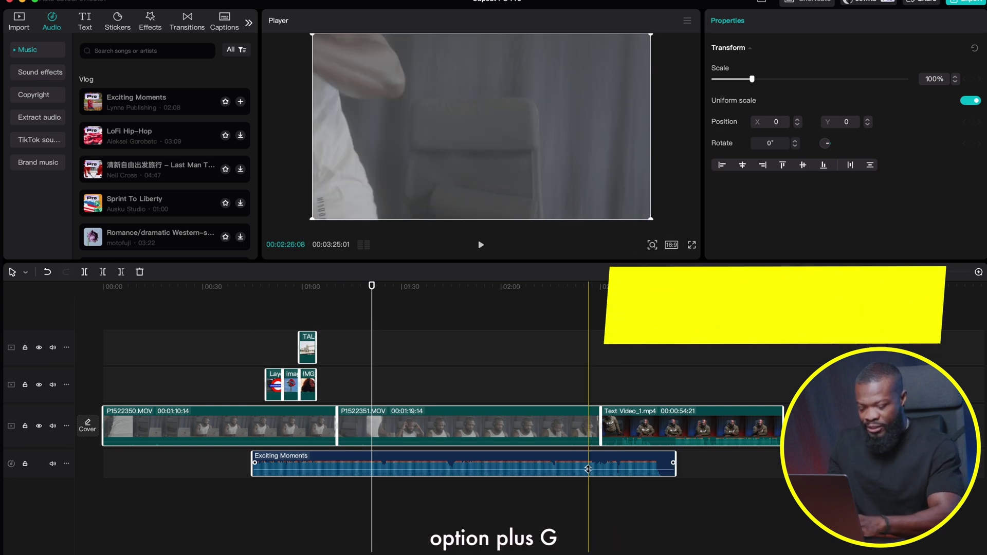
key(alt+g)
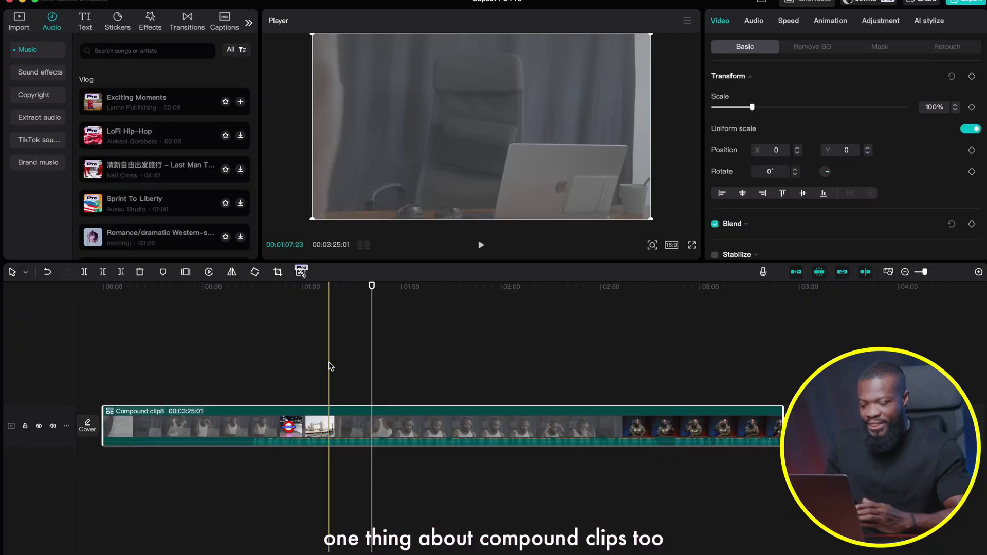
double_click(340, 428)
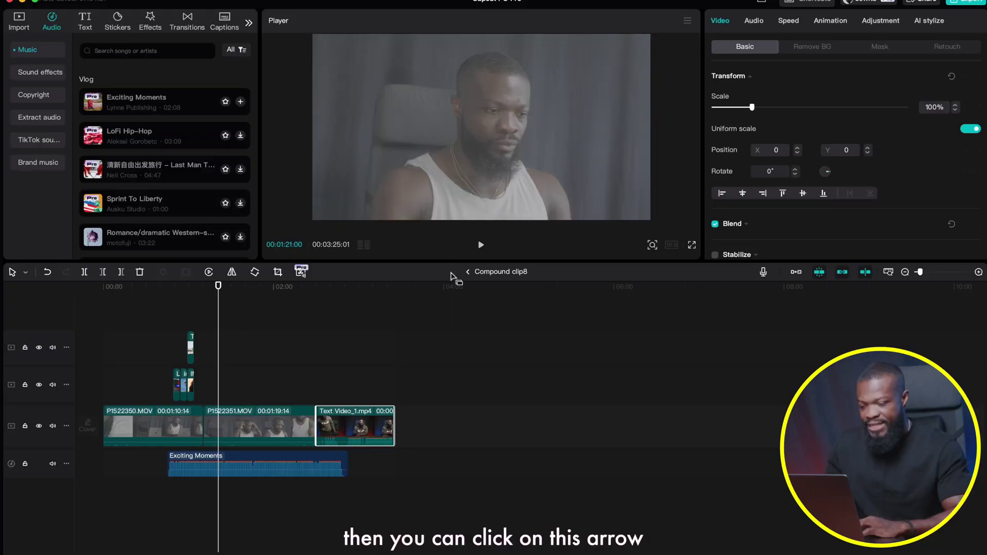
click(468, 272)
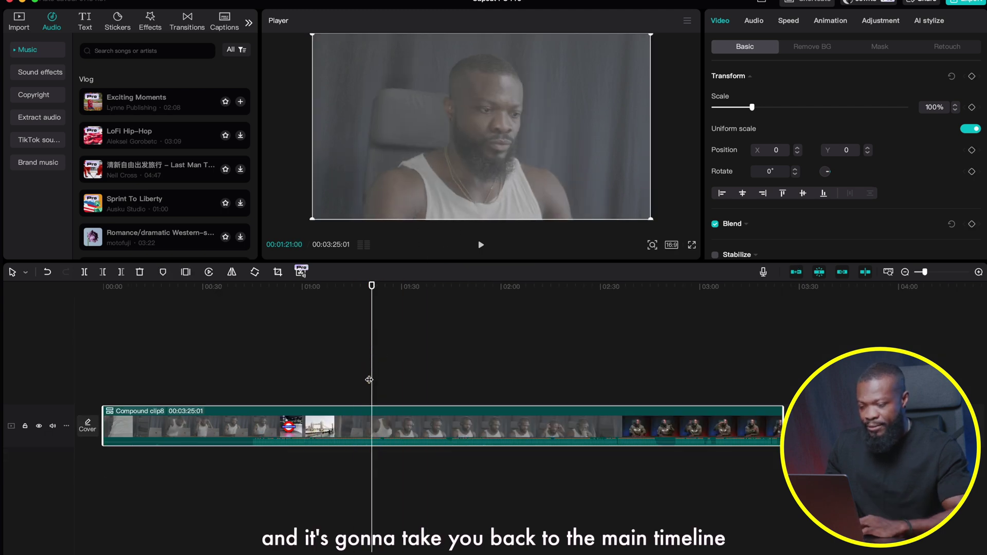
click(349, 422)
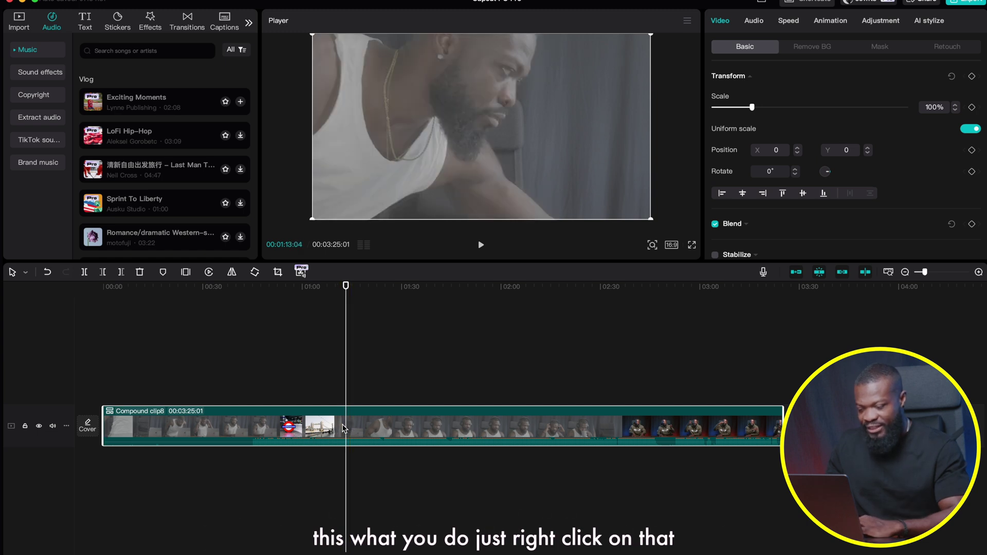
Step: Undo Compound clip8 from its context menu, restore it, then ungroup it again with Shift+Option+G
right_click(344, 428)
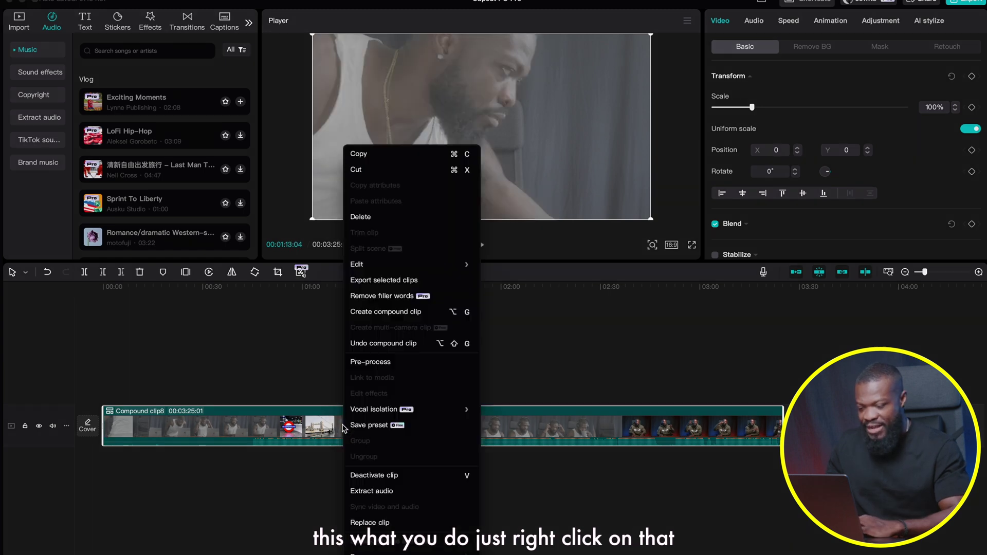
click(378, 348)
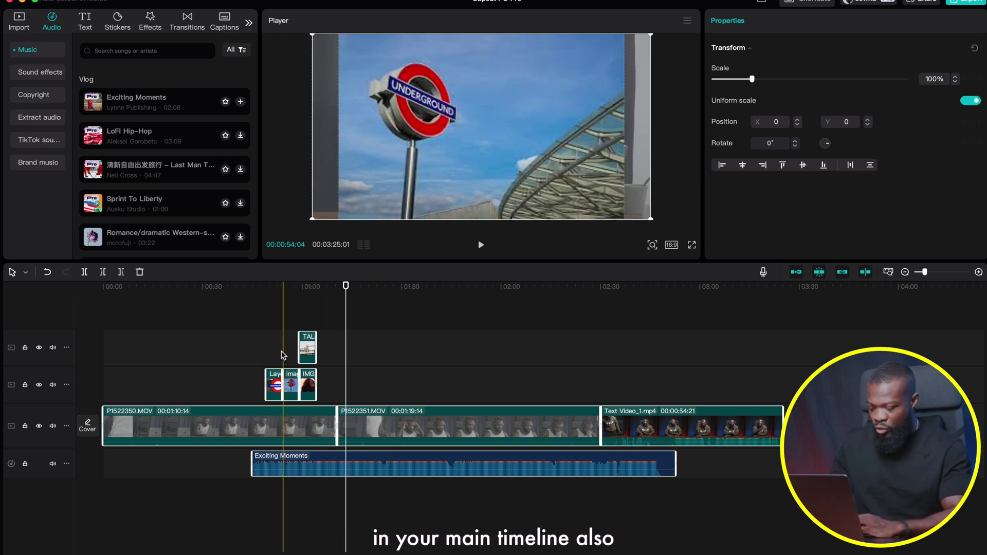
key(super+z)
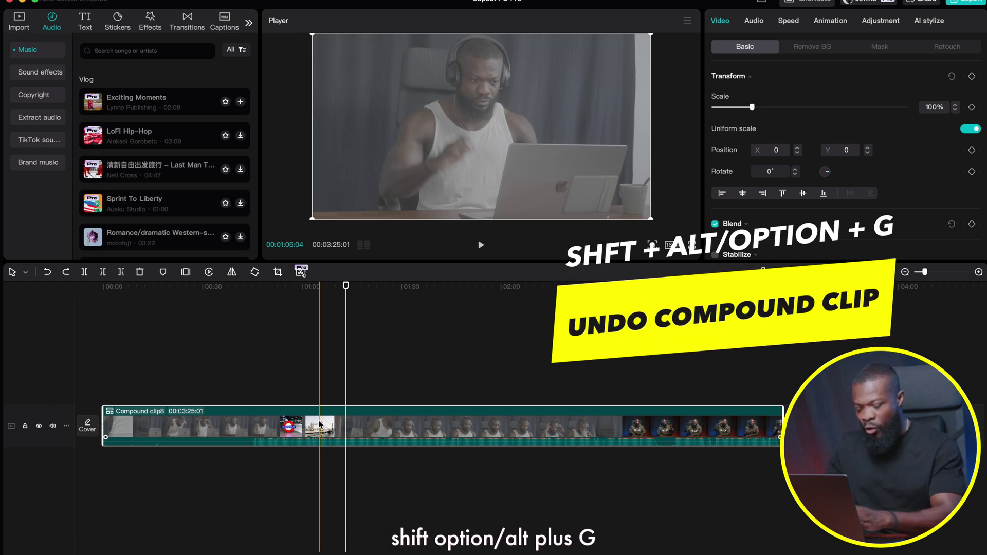
key(shift+alt+g)
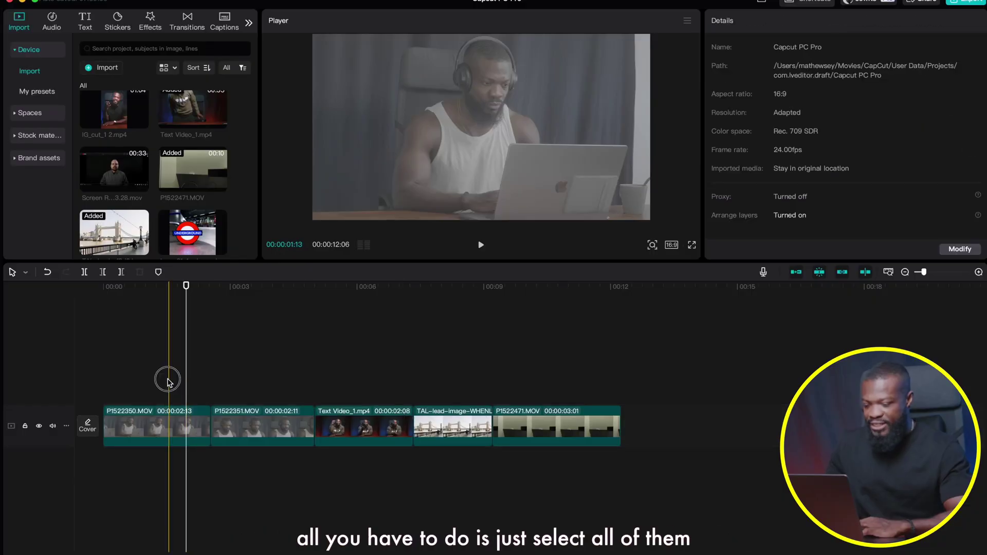
Step: Group the five clips into Compound clip9, keyframe its scale from 100% to 147%, and preview the zoom
drag(167, 381, 558, 454)
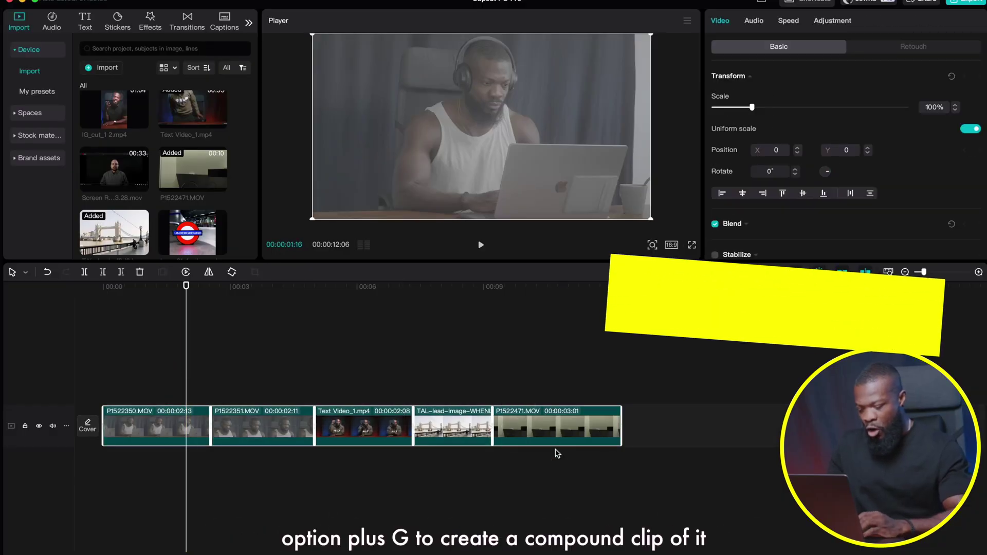
key(alt+g)
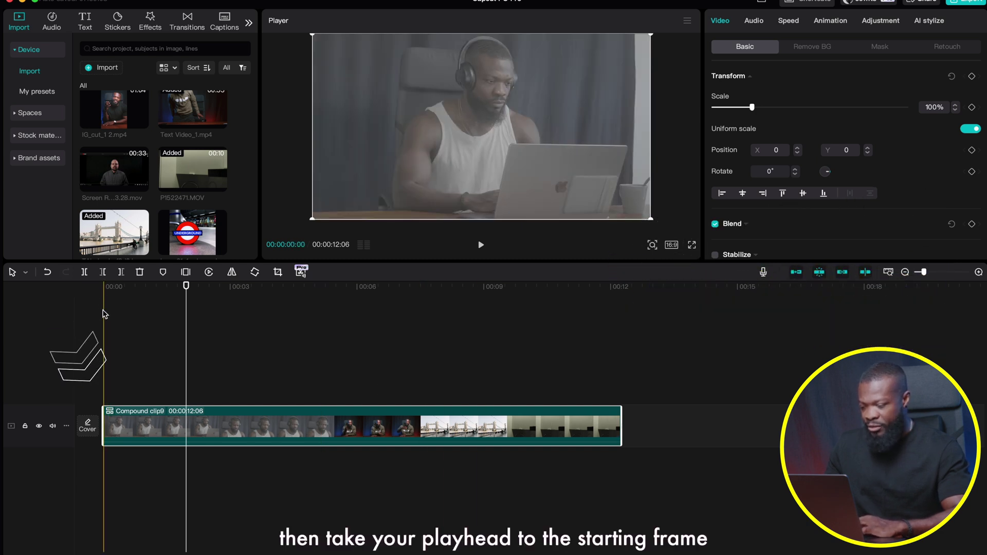
click(104, 315)
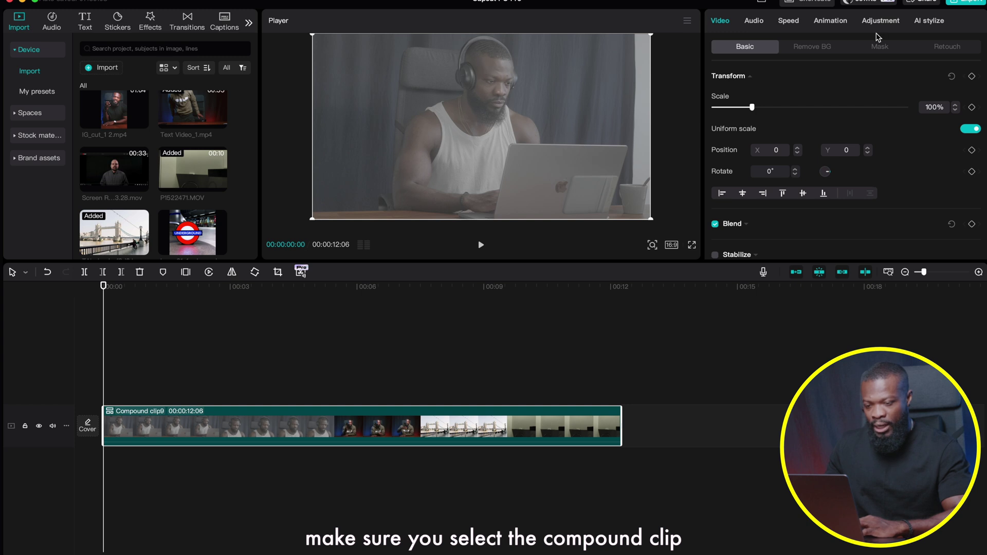
click(971, 107)
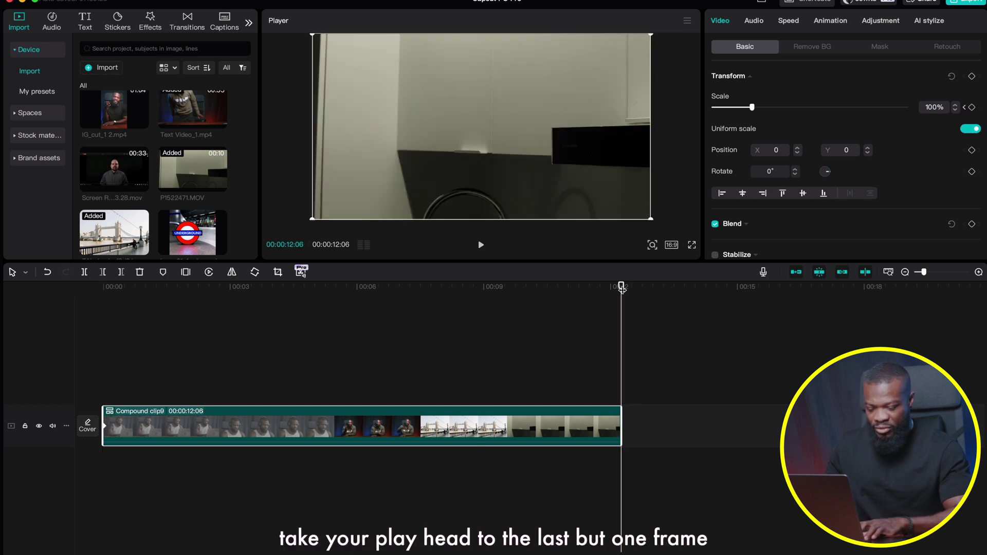
drag(752, 107, 767, 108)
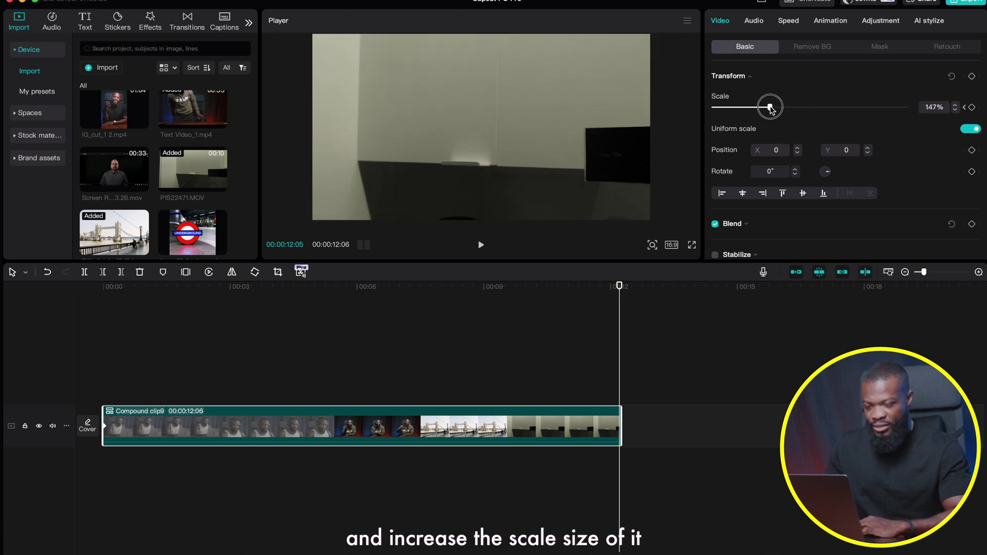
click(122, 292)
key(space)
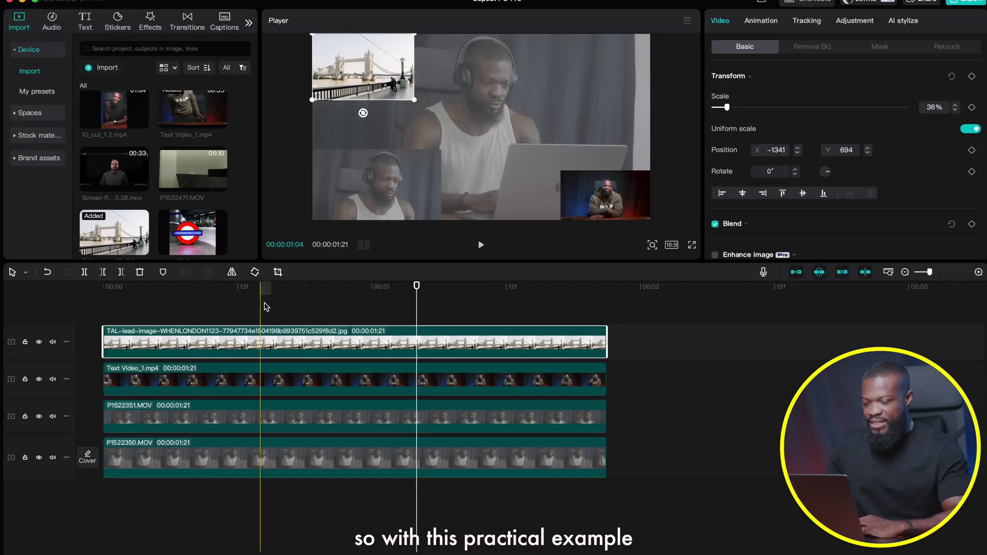
Step: Group the four stacked clips at the start of the timeline into one compound clip
click(263, 304)
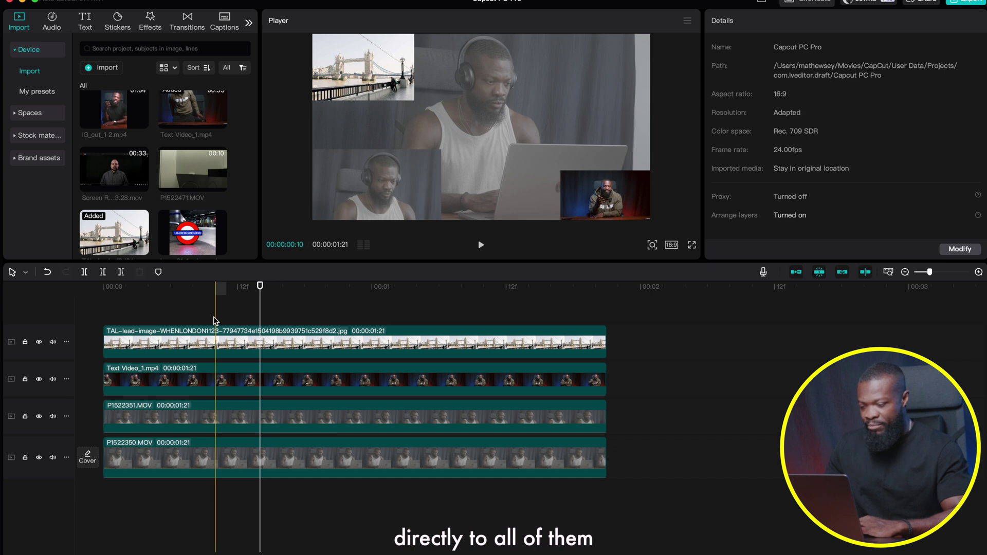
drag(215, 317, 239, 471)
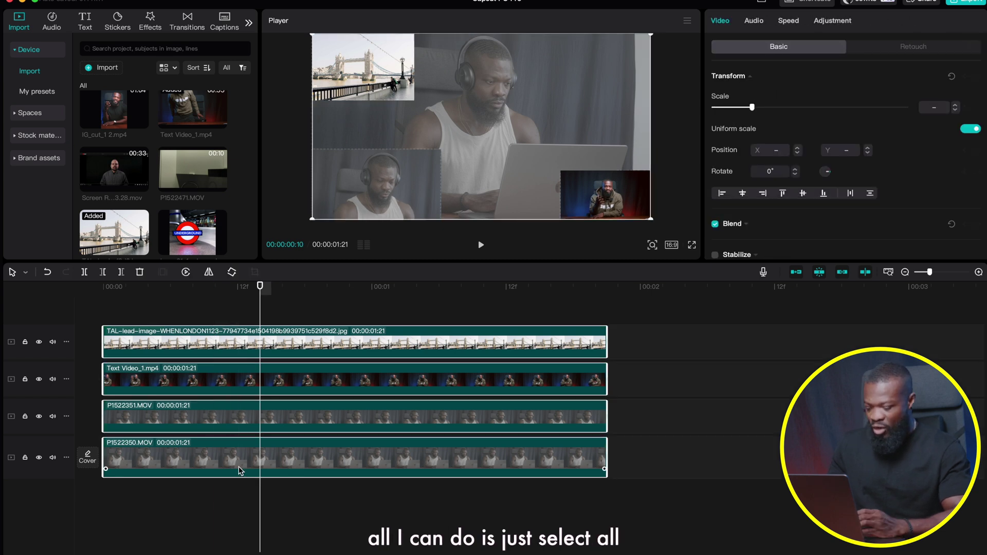
key(alt+g)
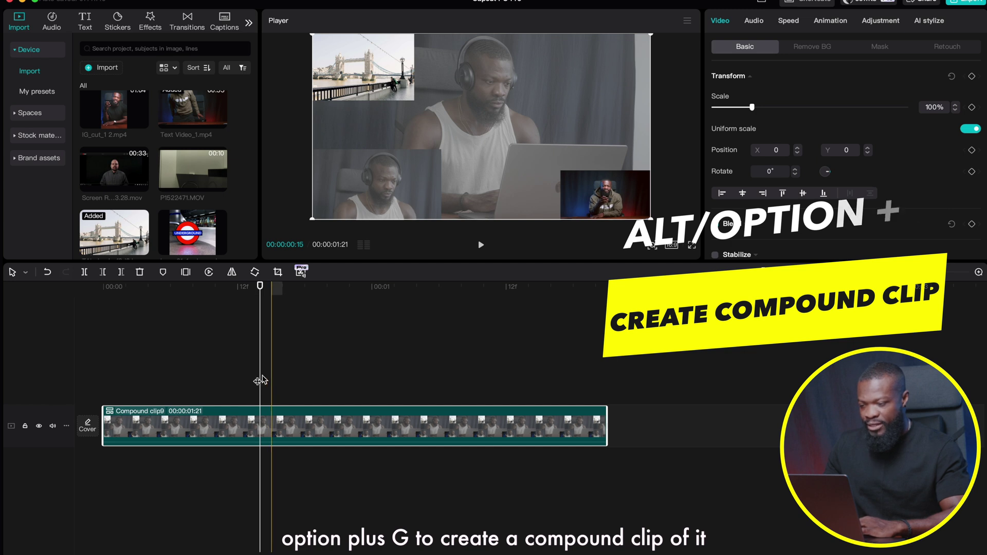
Step: Apply the Flash effect to the compound clip and preview it
click(151, 20)
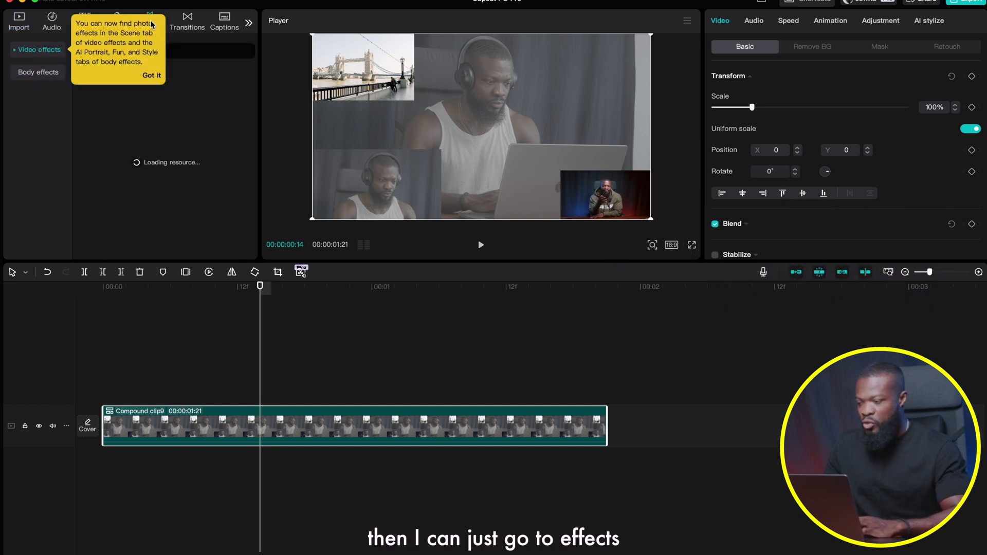
click(151, 77)
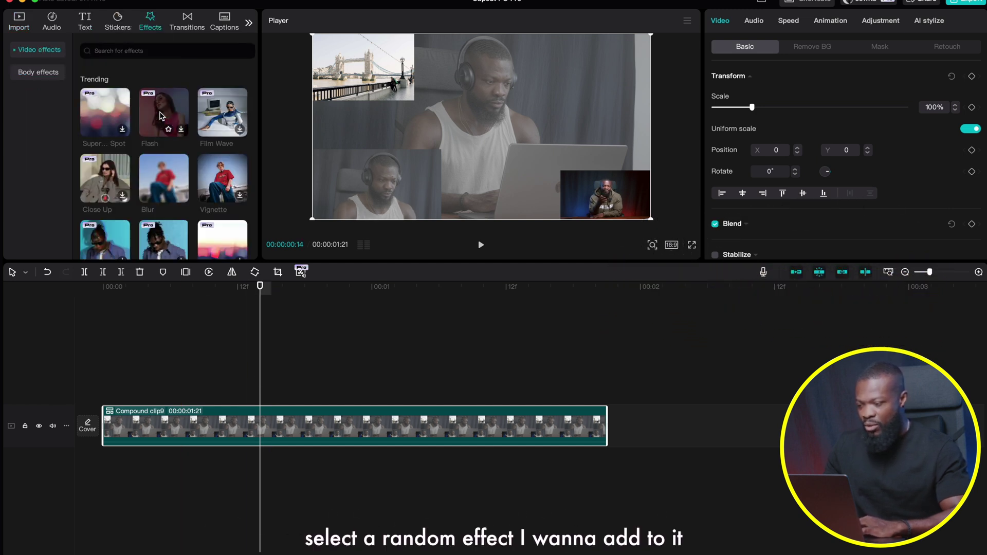
drag(161, 116, 118, 416)
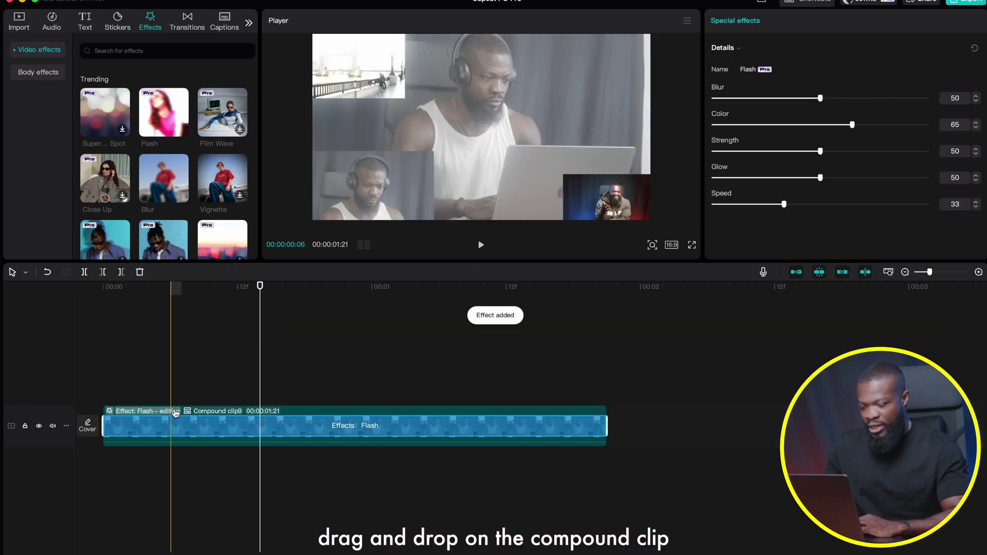
key(space)
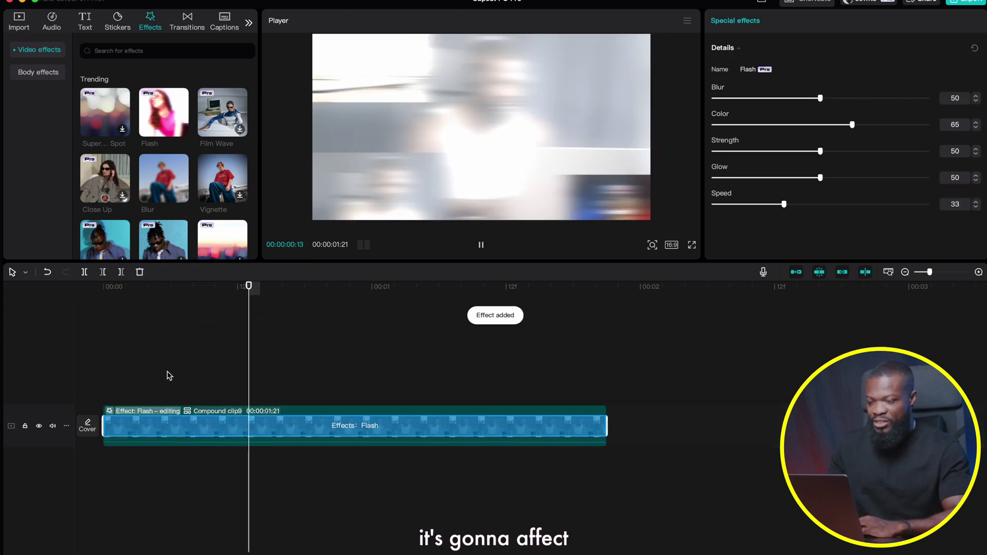
key(space)
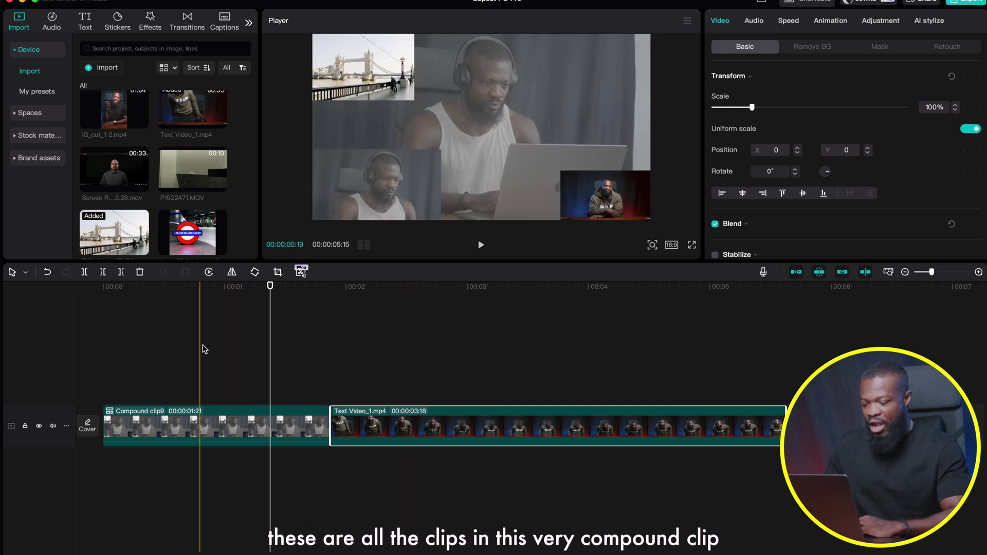
Step: Ungroup Compound clip9, extend the stacked clips to 00:00:01:22, and regroup them as Compound clip10
click(181, 433)
key(alt+shift+g)
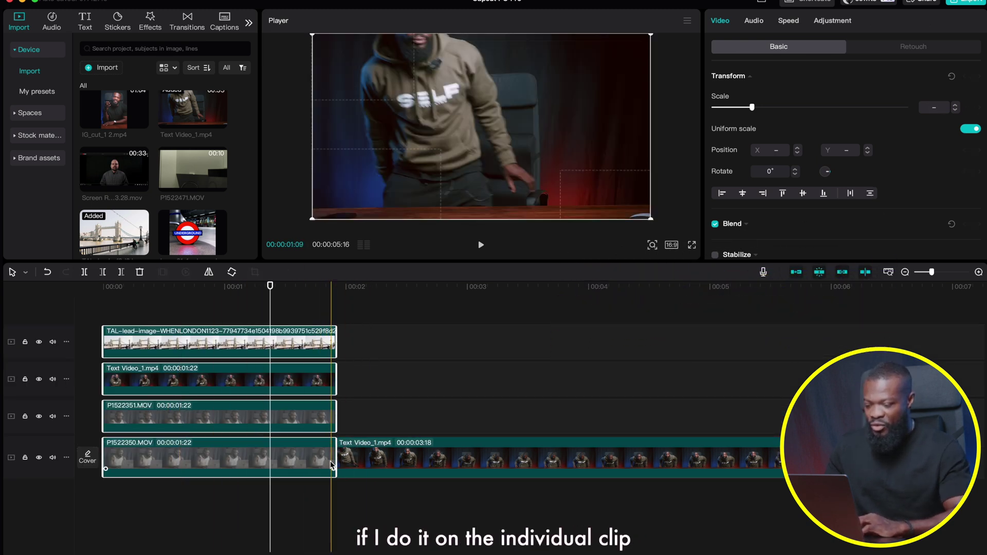
drag(330, 448, 331, 452)
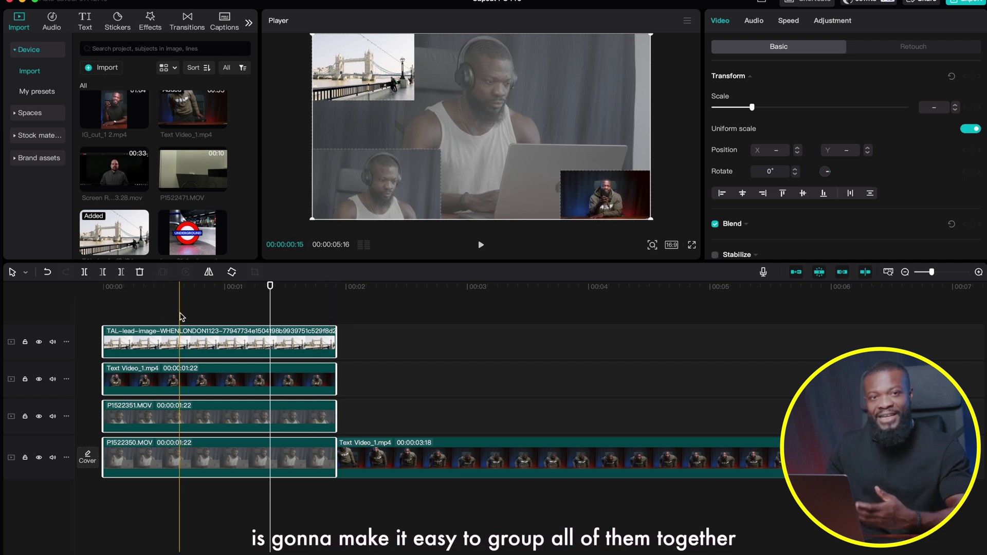
drag(181, 316, 193, 452)
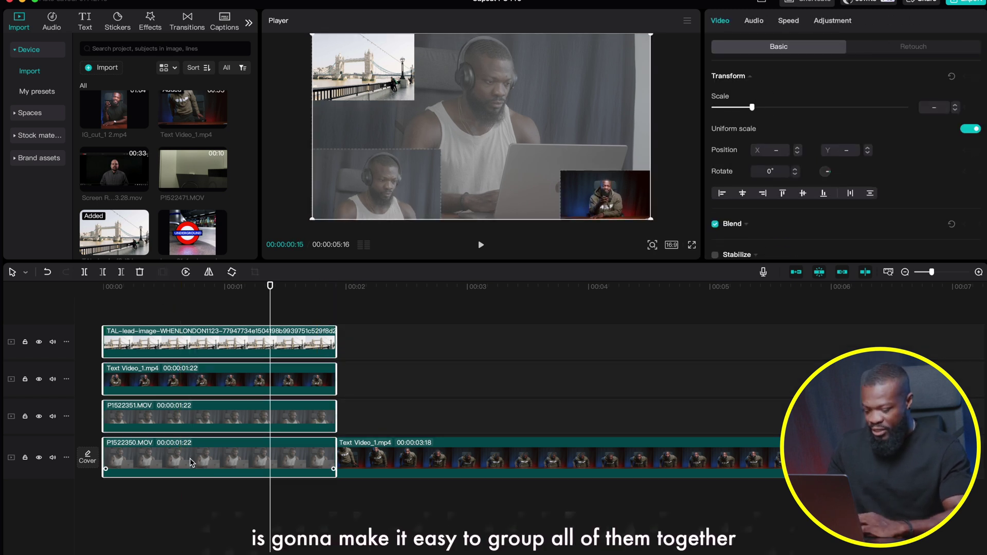
key(alt+g)
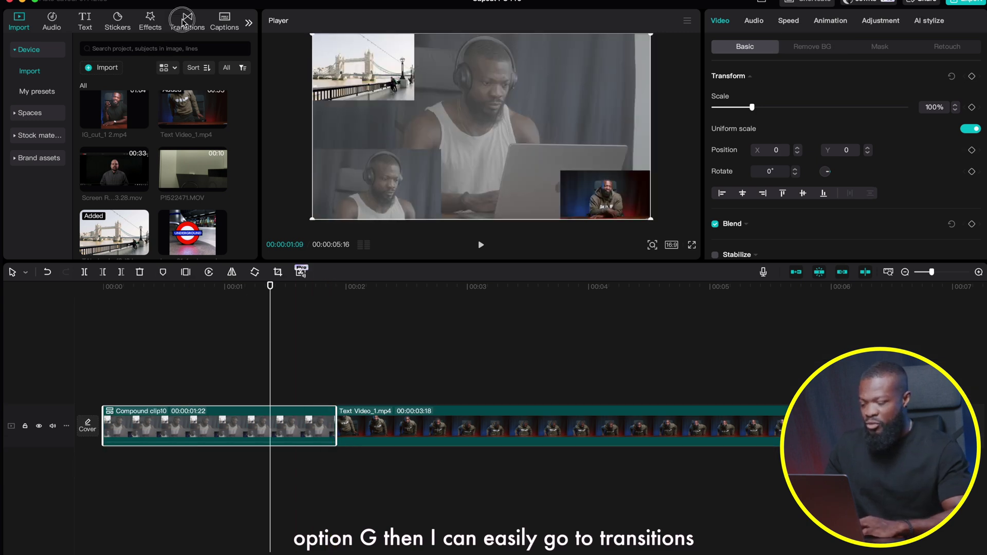
Step: Place a Slide Left transition between Compound clip10 and Text Video_1.mp4, accepting duplicate frames
click(182, 21)
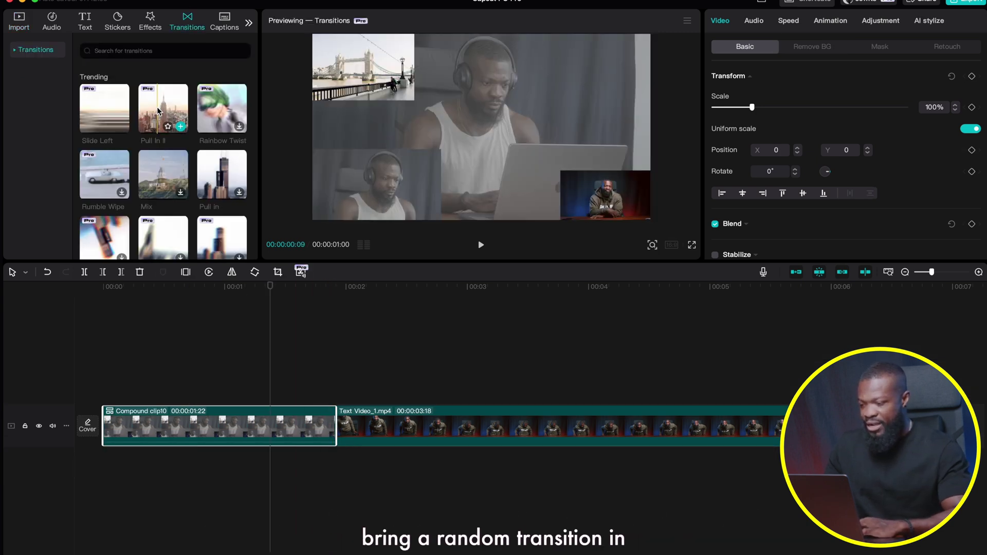
drag(104, 108, 327, 426)
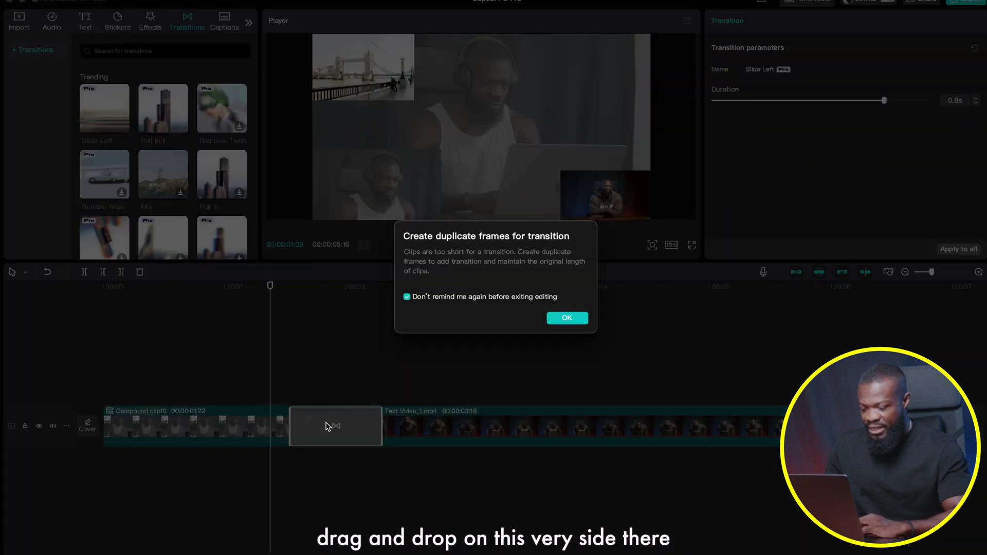
click(567, 318)
Step: Play back the Slide Left transition twice to preview it
key(space)
click(268, 374)
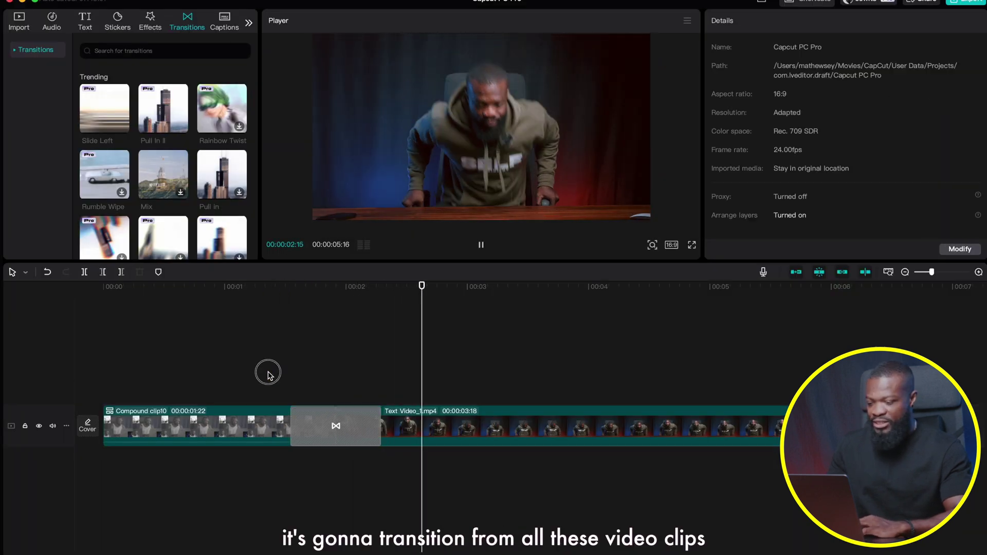
drag(267, 374, 270, 376)
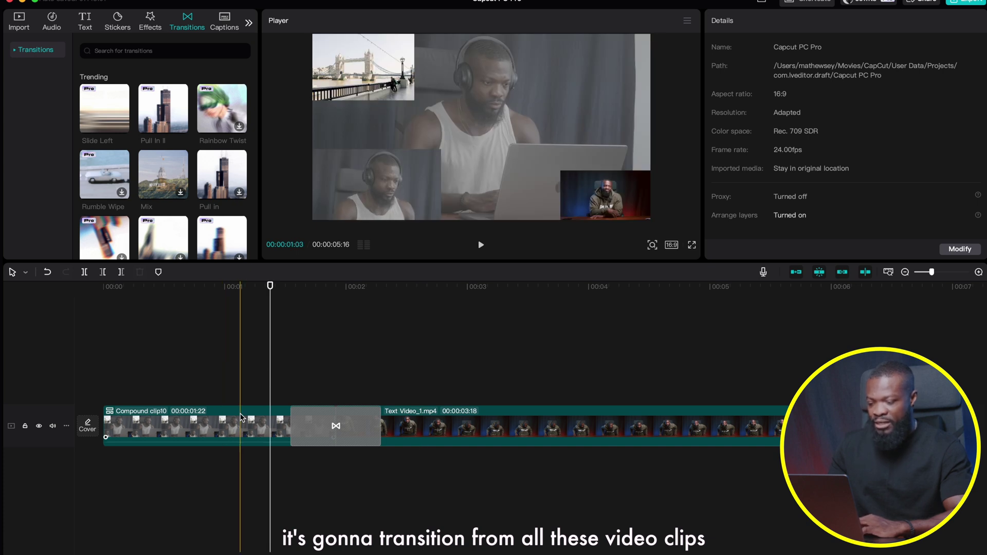
key(space)
key(space)
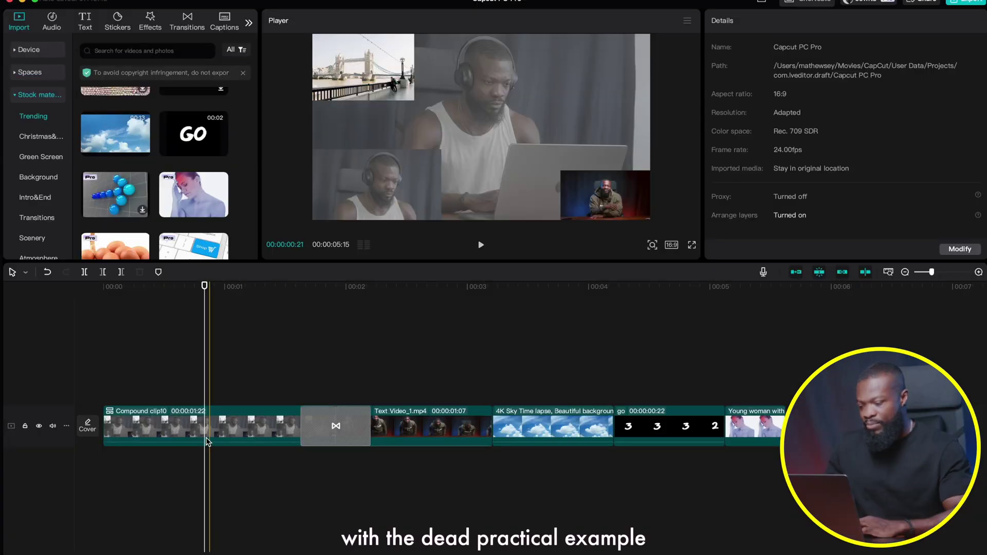
Step: Duplicate Compound clip10 and place the copy at the end of the main track after the Young woman clip
click(194, 427)
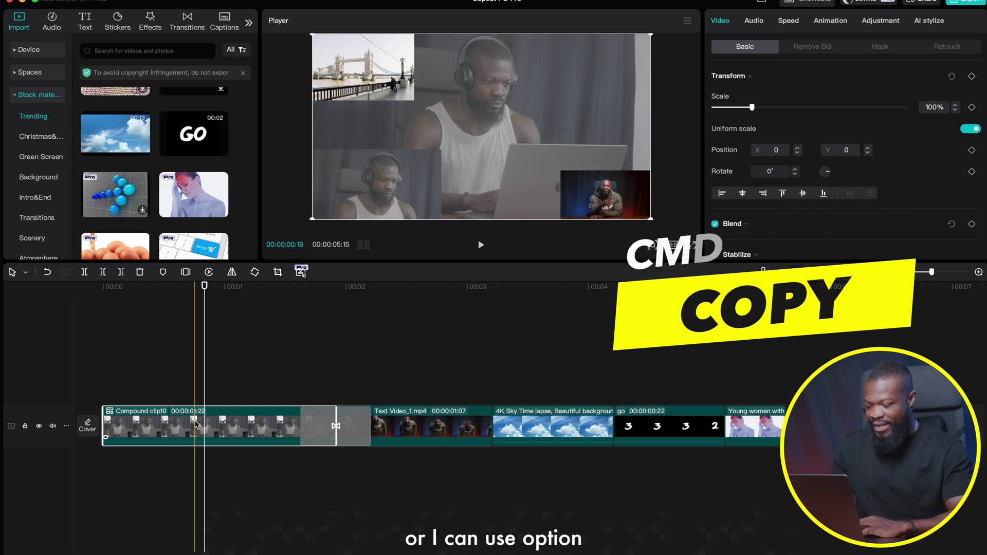
drag(196, 424, 881, 373)
scroll(606, 389, right, 5)
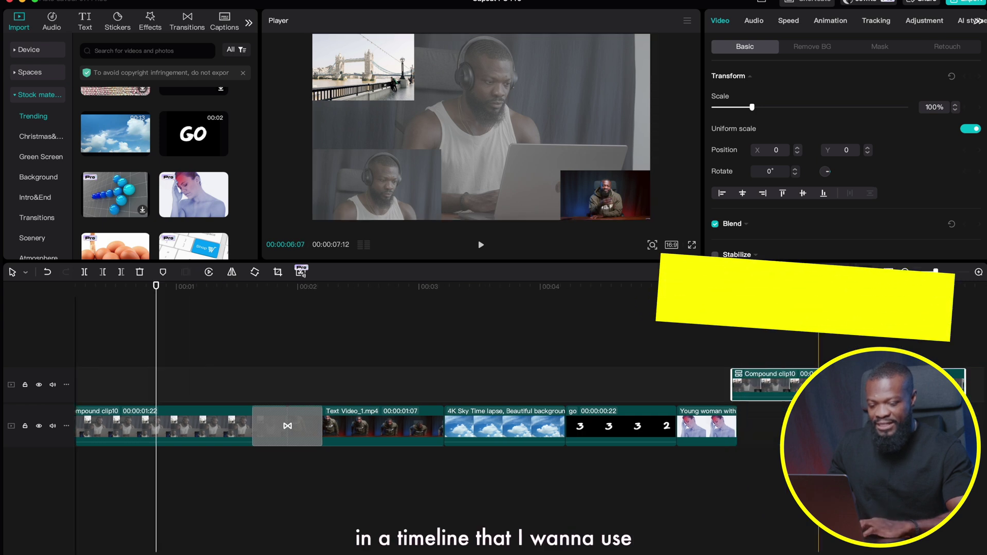
drag(605, 389, 612, 429)
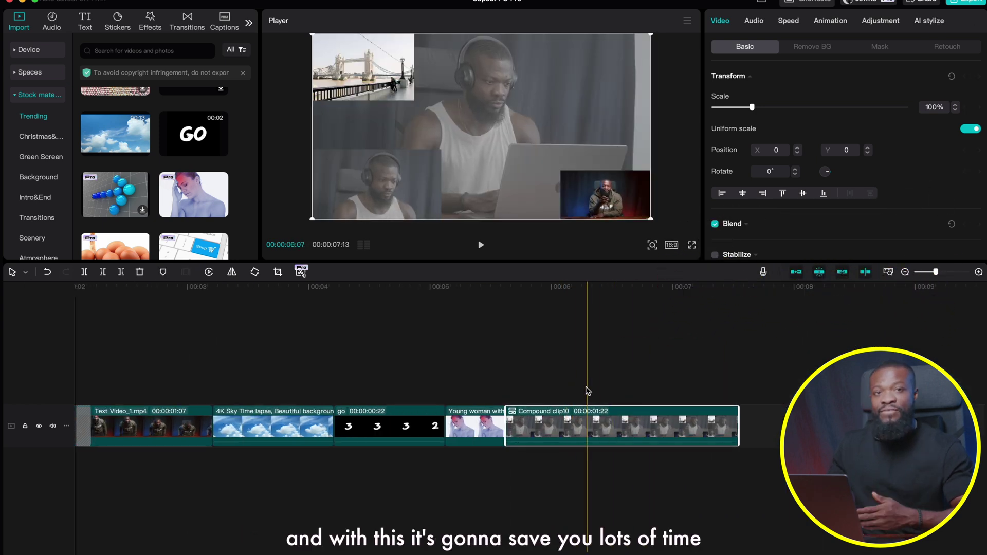
scroll(557, 391, left, 5)
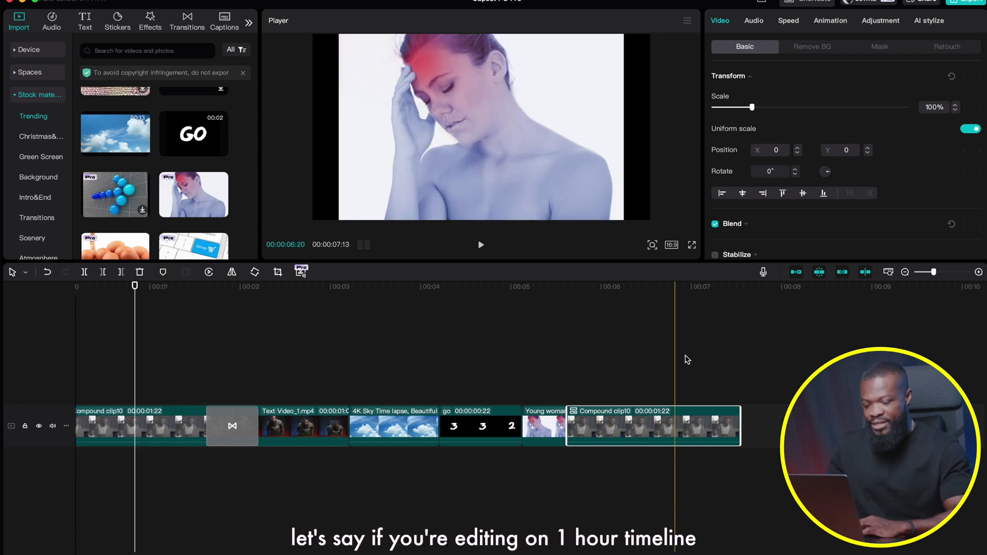
Step: Save the copied Compound clip10 as a preset and drag preset3 from My presets onto a new track
right_click(647, 428)
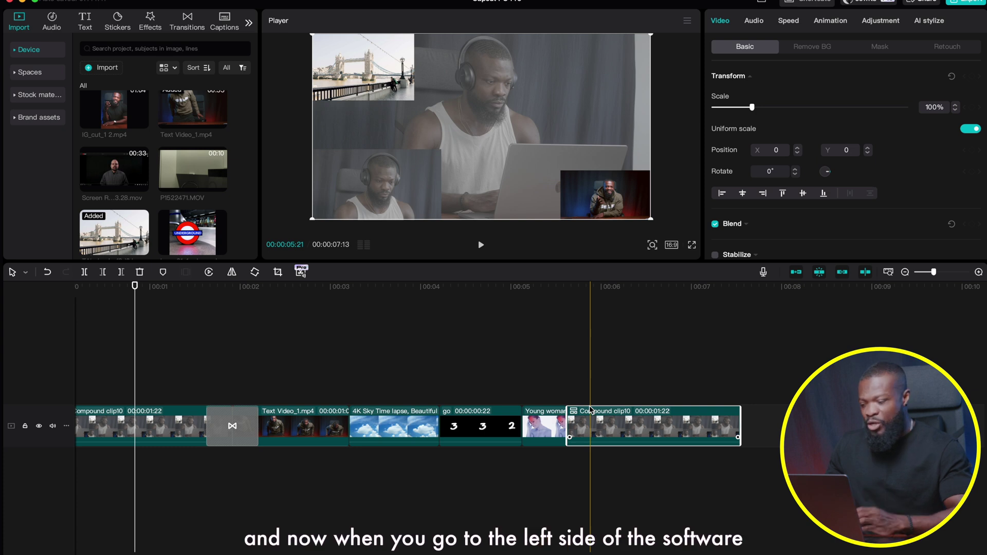
click(17, 51)
click(40, 98)
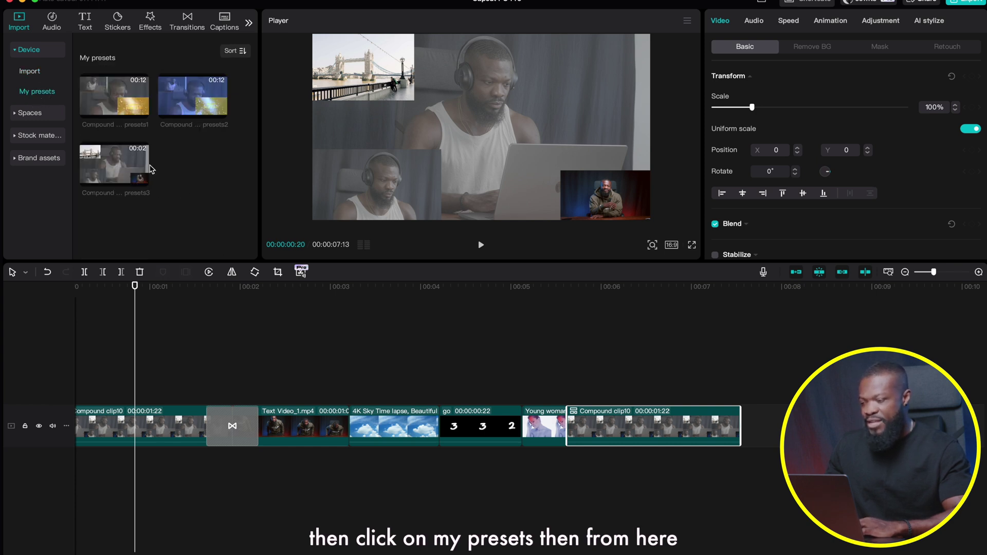
click(118, 164)
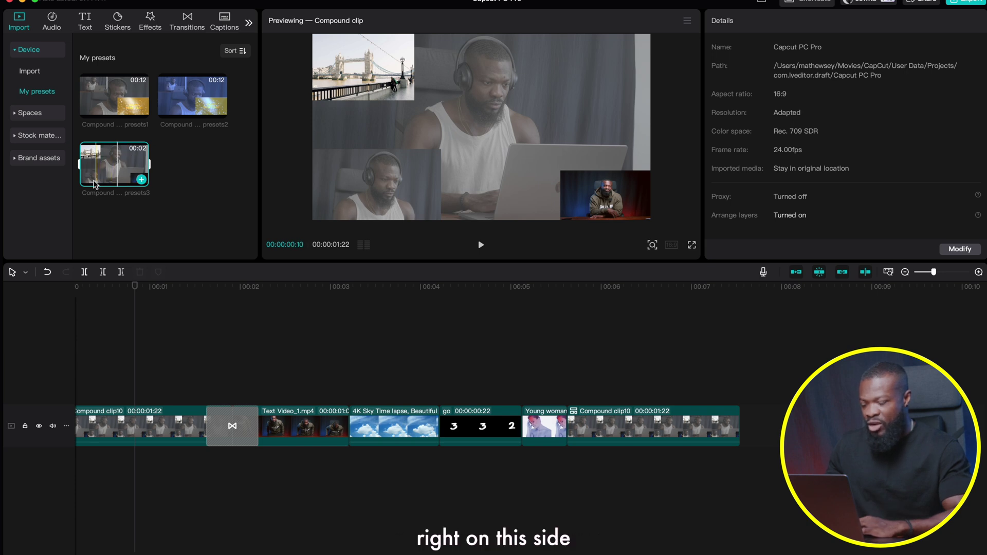
drag(111, 164, 730, 383)
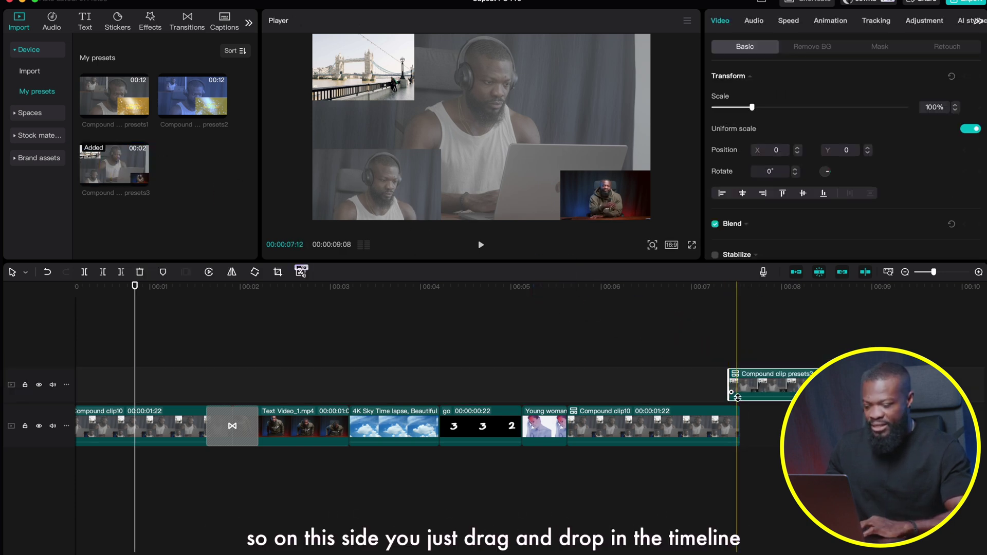
Step: Move the playhead onto the sky clip and reselect preset3 in My presets
scroll(730, 383, down, 2)
click(321, 413)
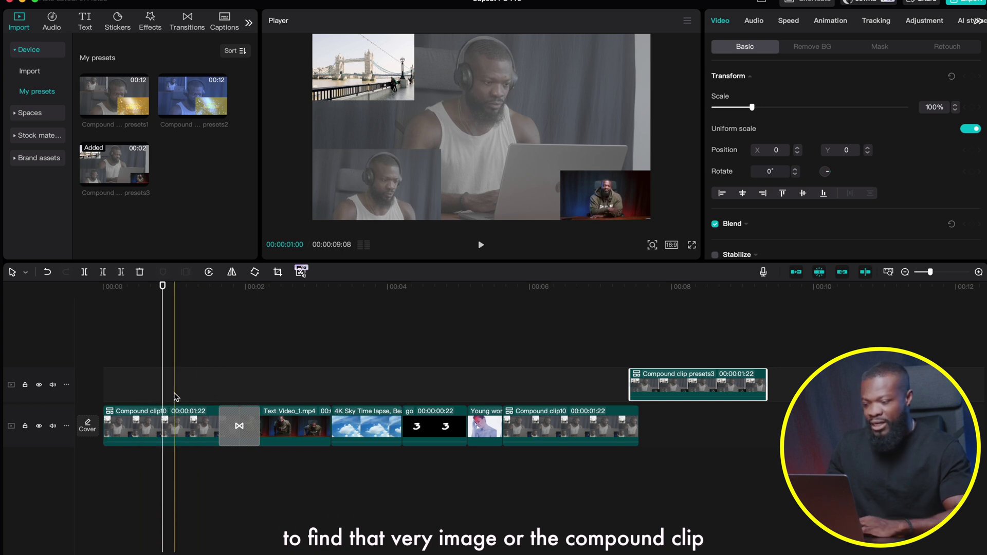
click(102, 170)
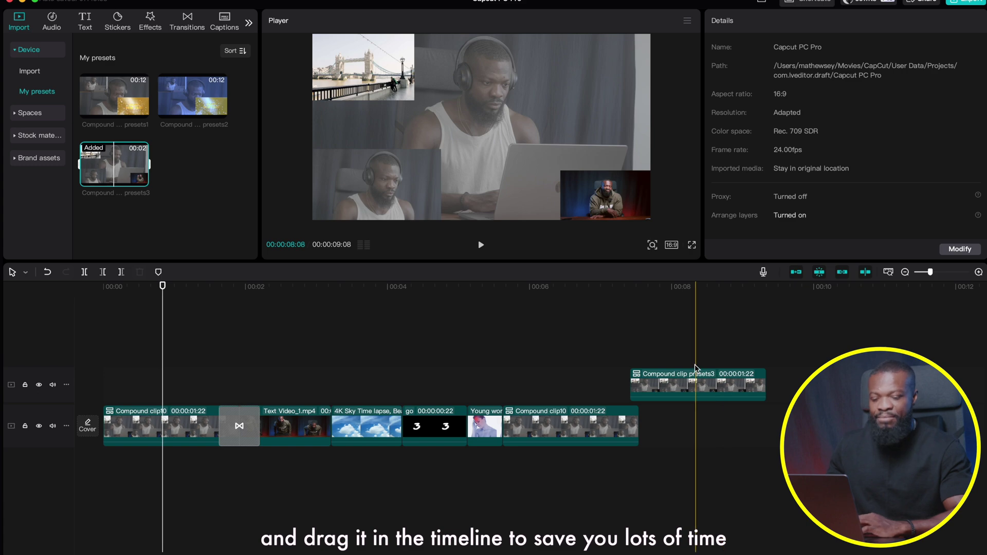